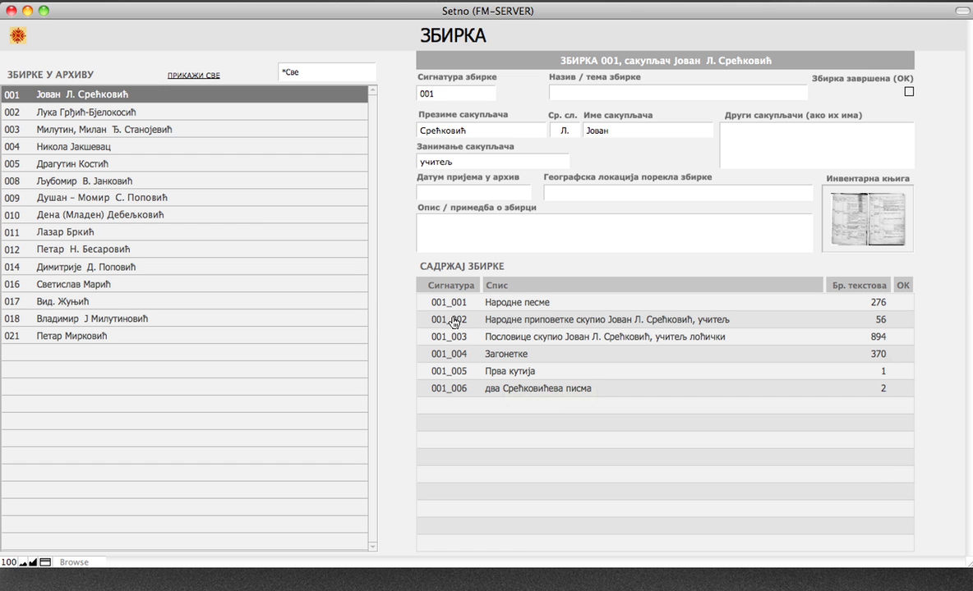
# Open text 12, "Опет момку (лазарица)", from file 004_002 of collection 004
pyautogui.click(49, 166)
pyautogui.click(62, 148)
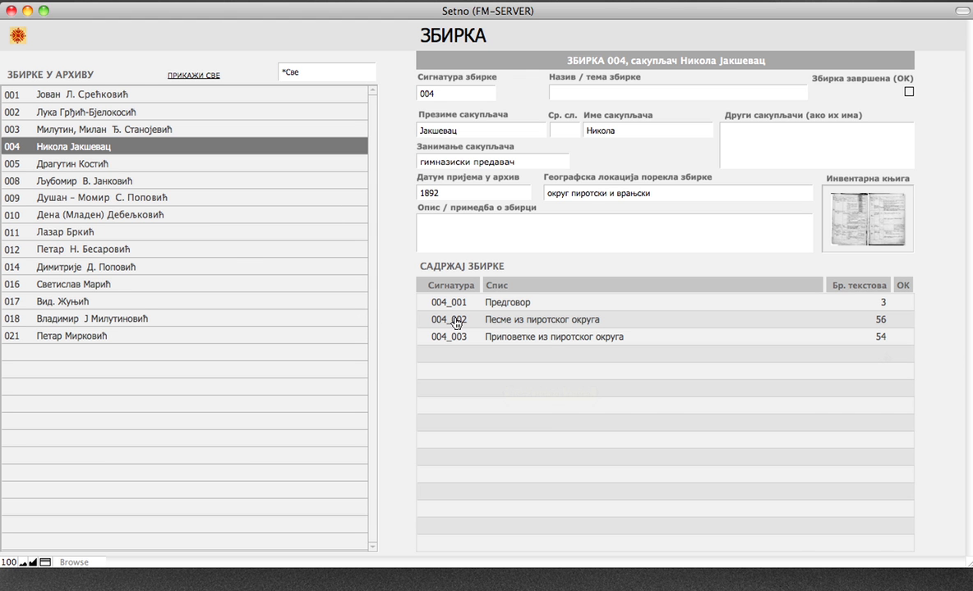
pyautogui.click(456, 322)
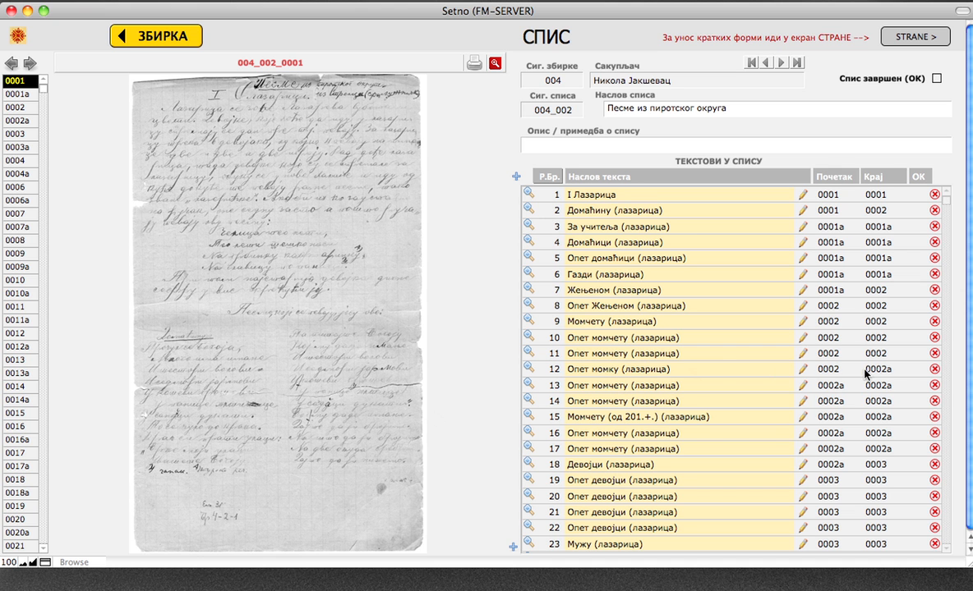
pyautogui.click(528, 370)
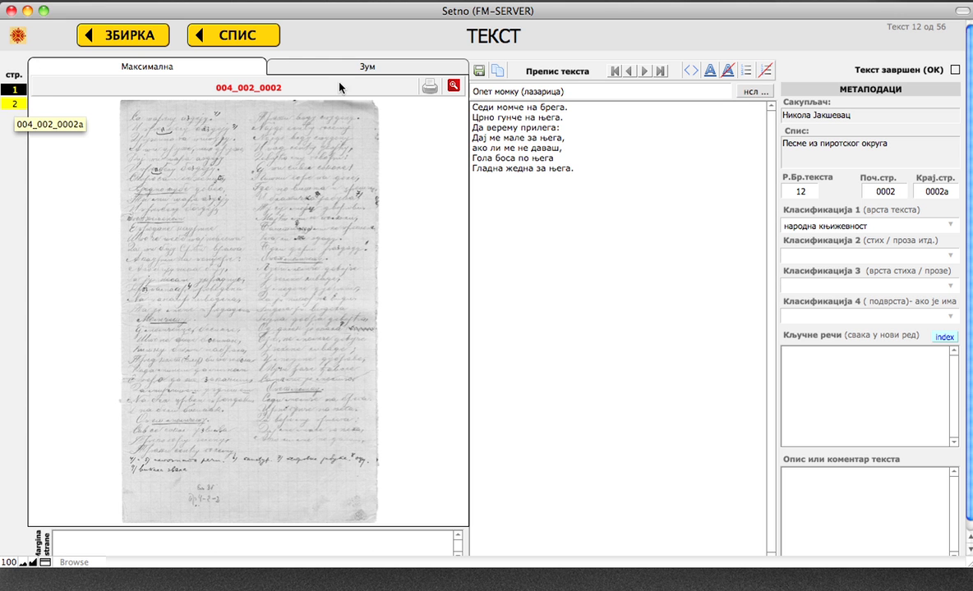
# Examine the manuscript scan of page 004_002_0002 in the enlarged zoom view beside its transcription
pyautogui.click(313, 65)
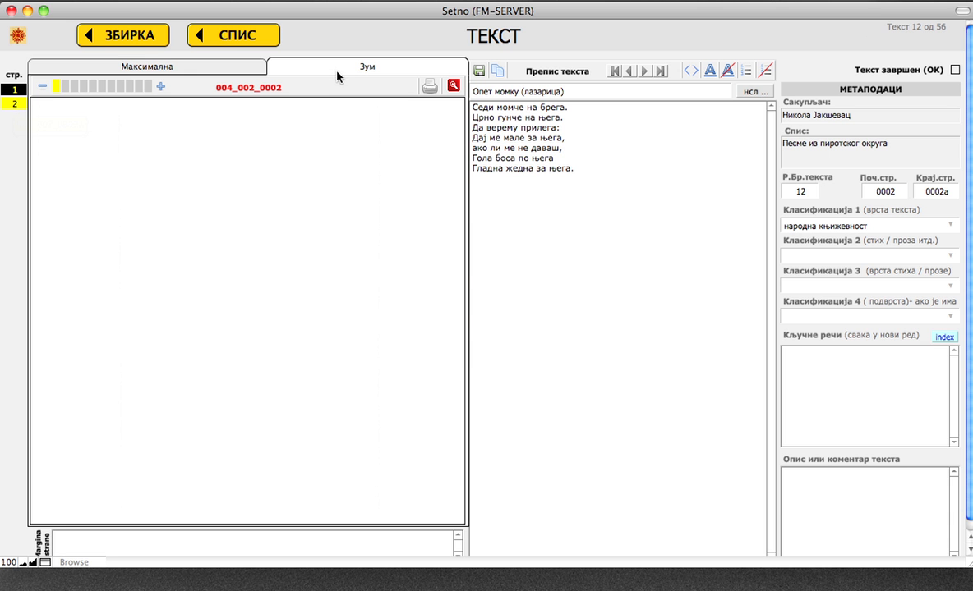
pyautogui.click(100, 90)
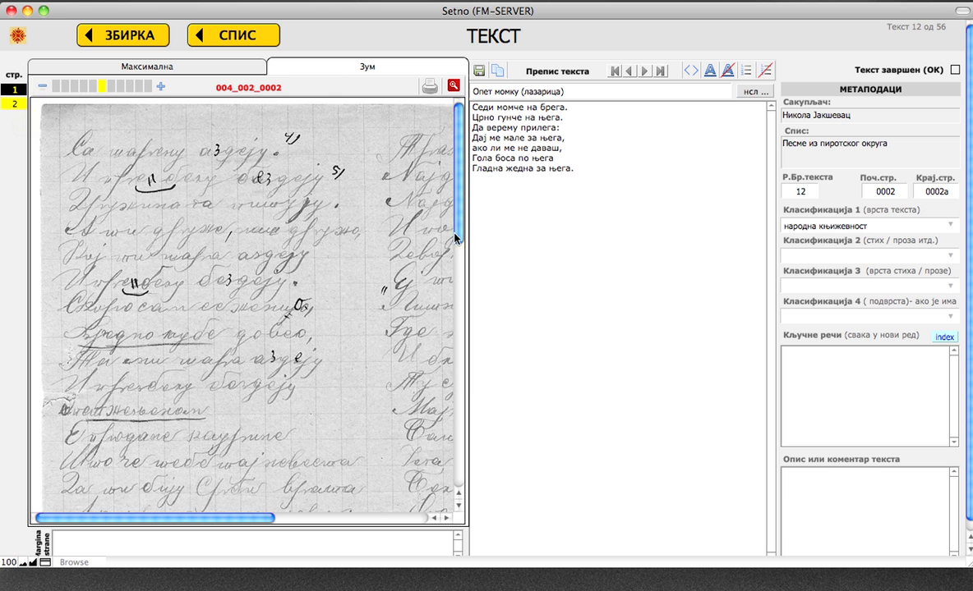
pyautogui.scroll(-3, 454, 264)
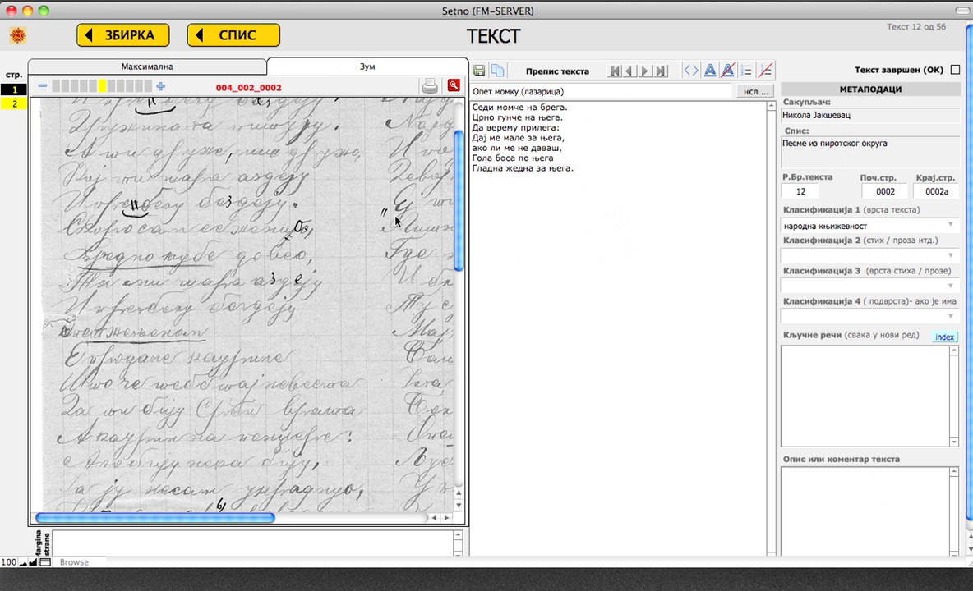
pyautogui.moveTo(456, 247); pyautogui.dragTo(466, 219)
pyautogui.moveTo(226, 518); pyautogui.dragTo(168, 511)
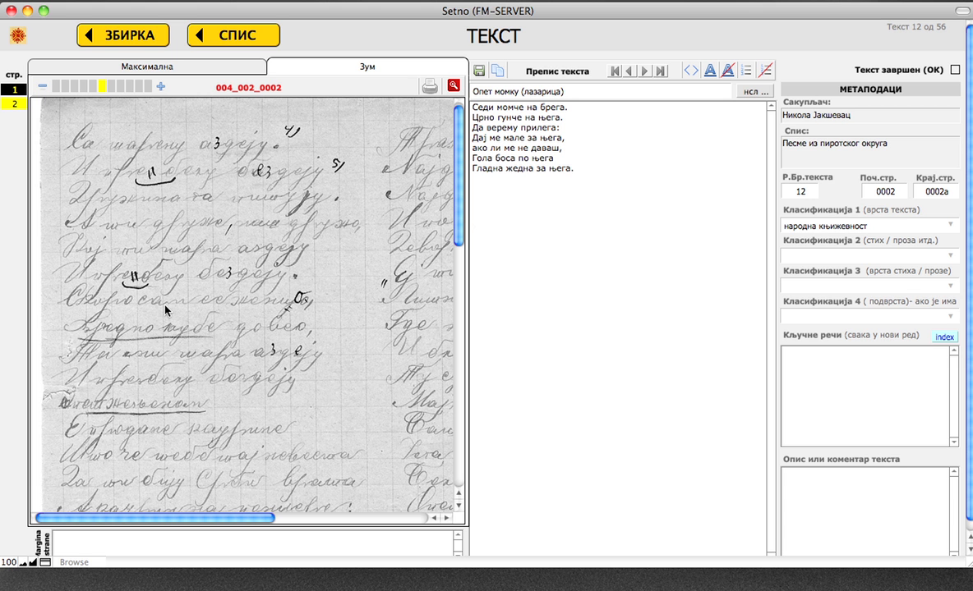
# Return to the collections, select collection 021 and import the scanned page images from the folder E-21_5
pyautogui.click(215, 30)
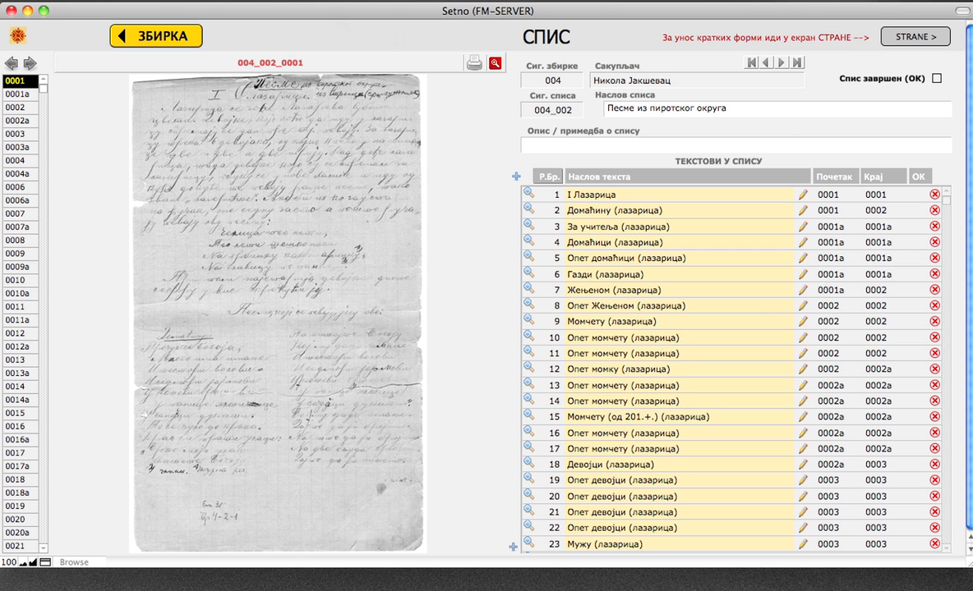
pyautogui.click(140, 32)
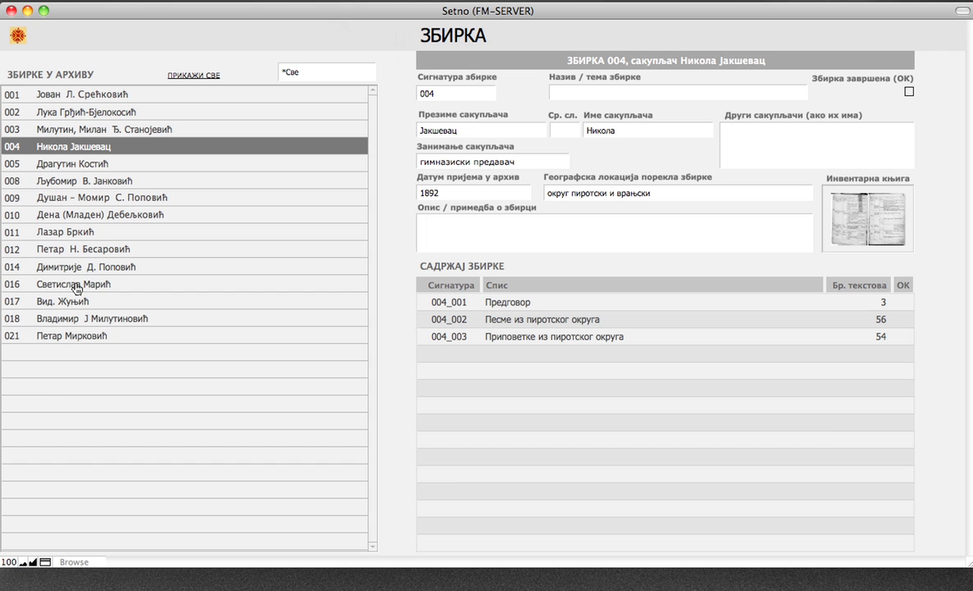
pyautogui.click(66, 337)
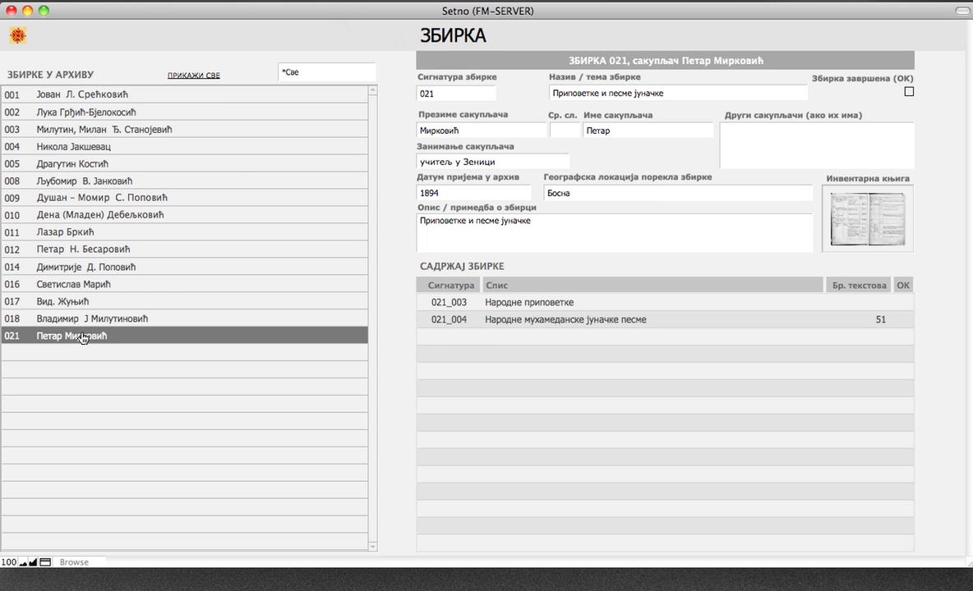
pyautogui.click(161, 0)
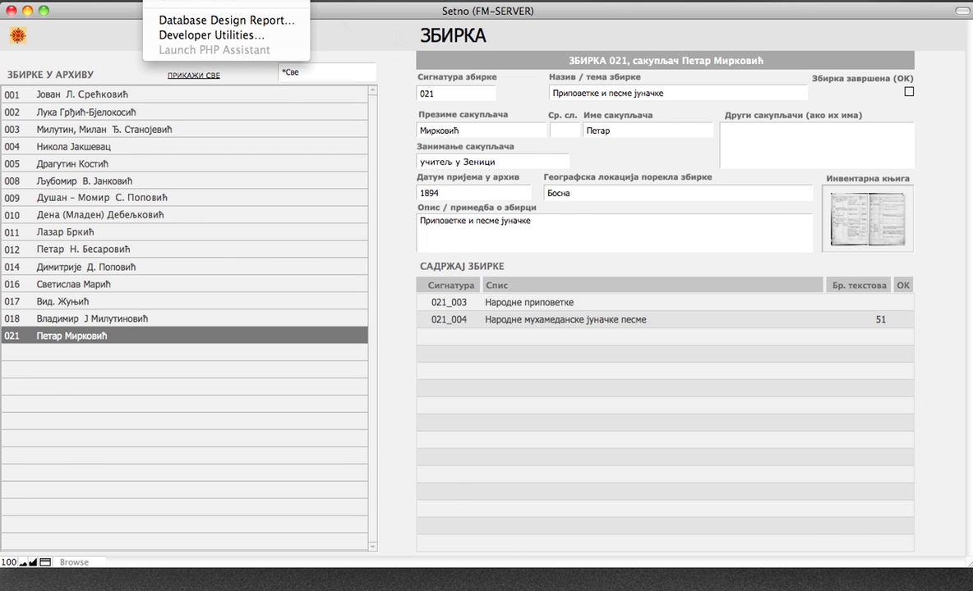
pyautogui.click(161, 0)
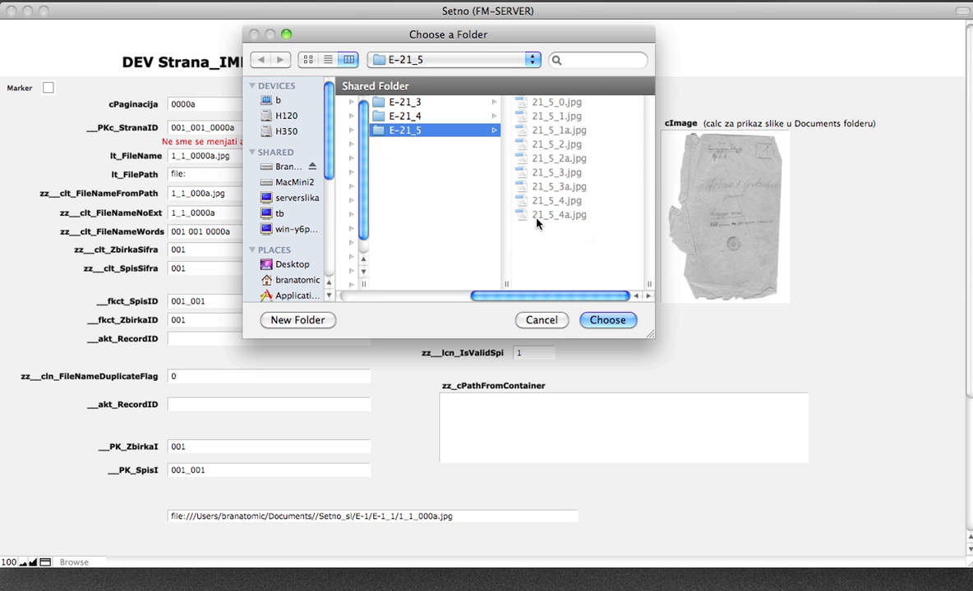
pyautogui.click(608, 321)
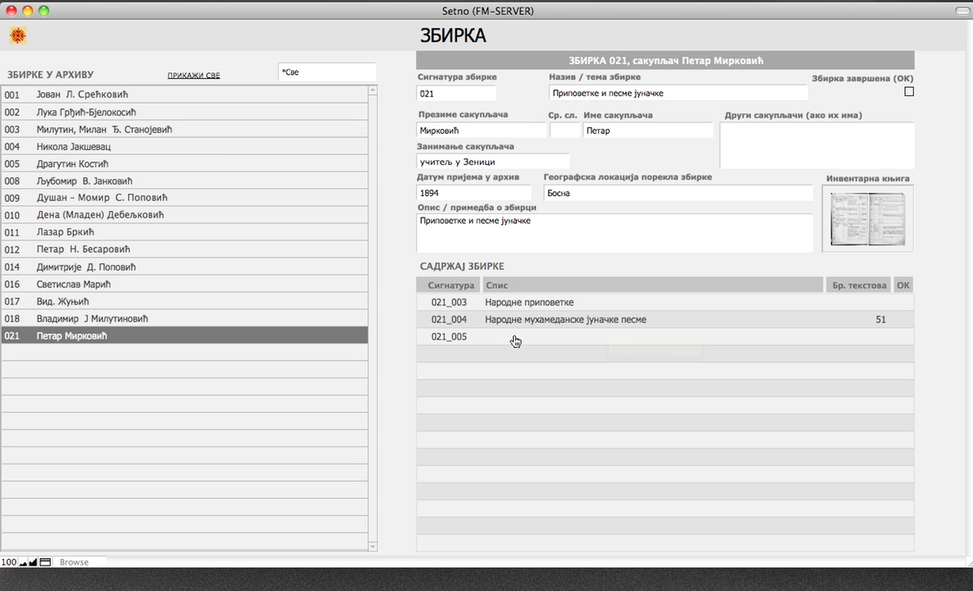
# Open file 021_005 and enter "Приче" as its title, using a Cyrillic input source
pyautogui.click(462, 338)
pyautogui.click(622, 112)
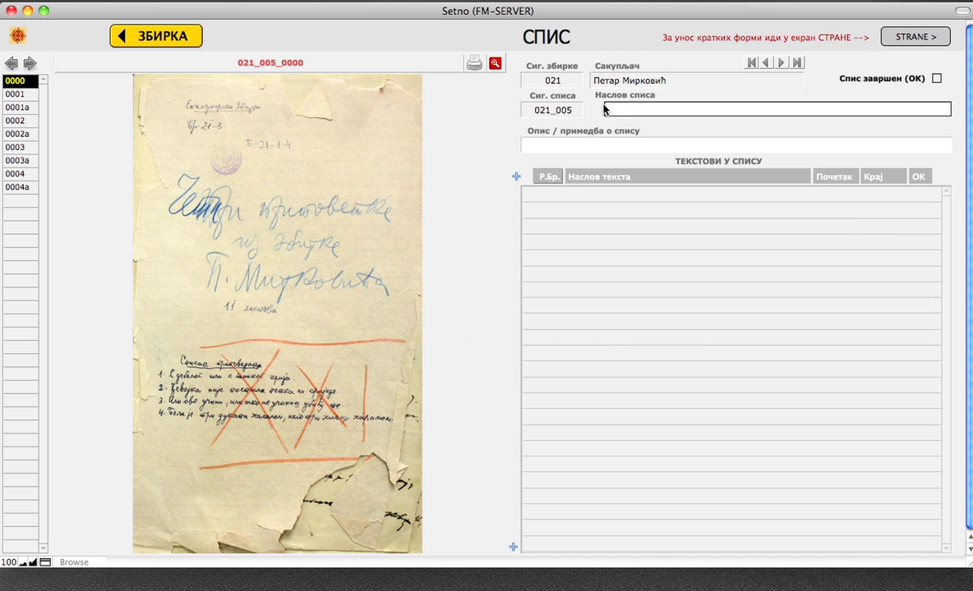
pyautogui.click(820, 1)
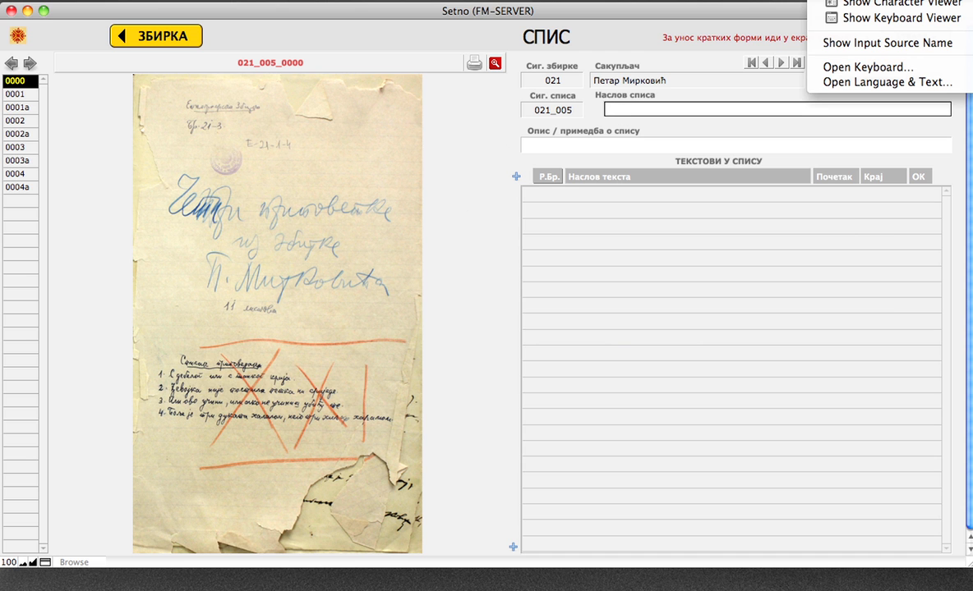
pyautogui.click(862, 1)
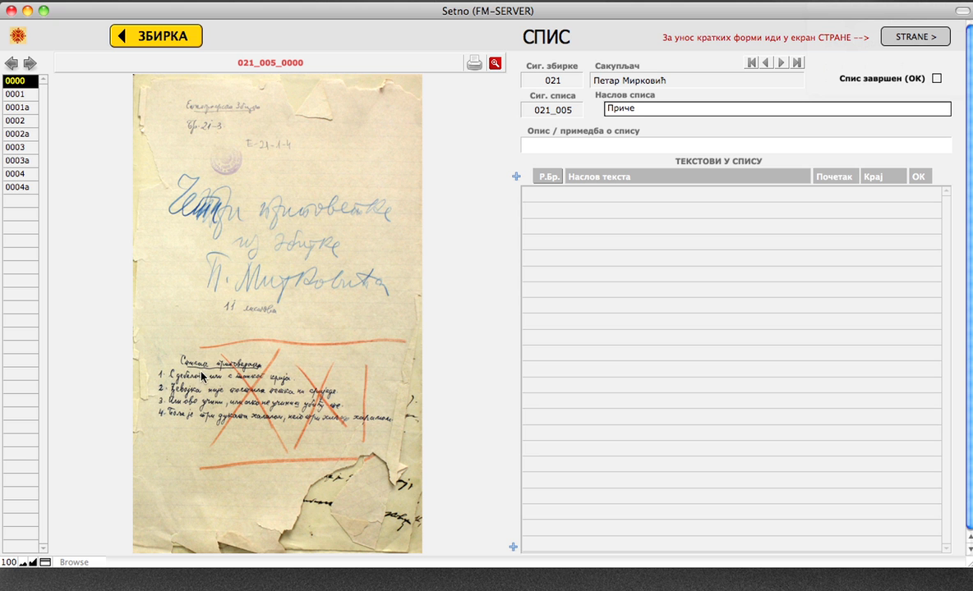
# Check pages 0001 and 0001a, and add a text titled "Приче 1" with 0001 as both start and end page
pyautogui.click(12, 96)
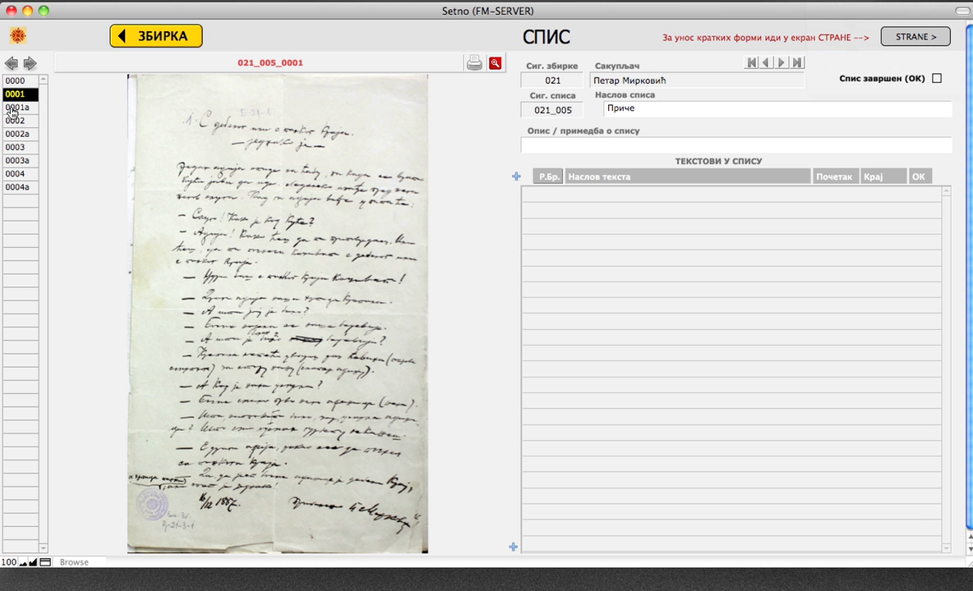
pyautogui.click(12, 109)
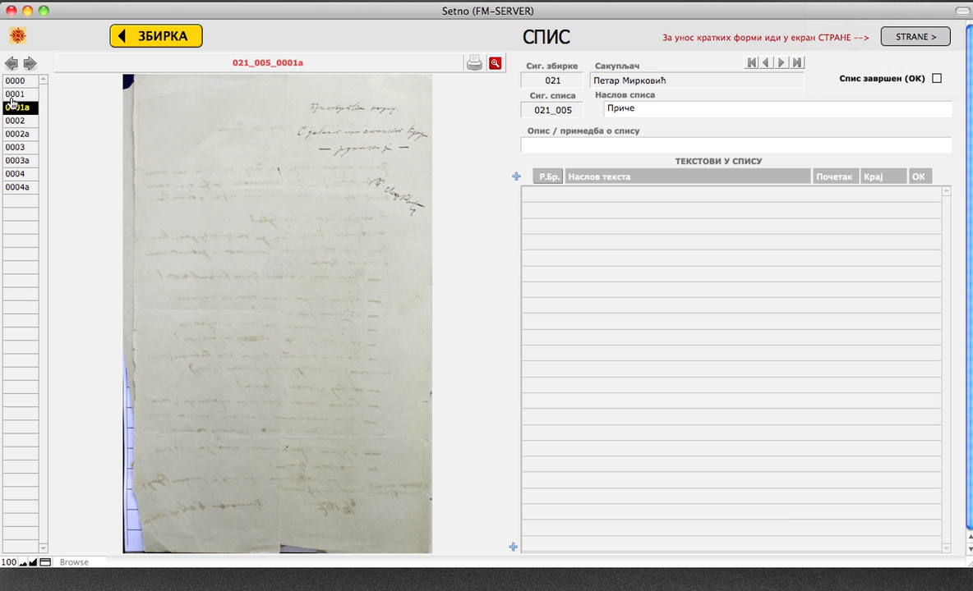
pyautogui.click(12, 95)
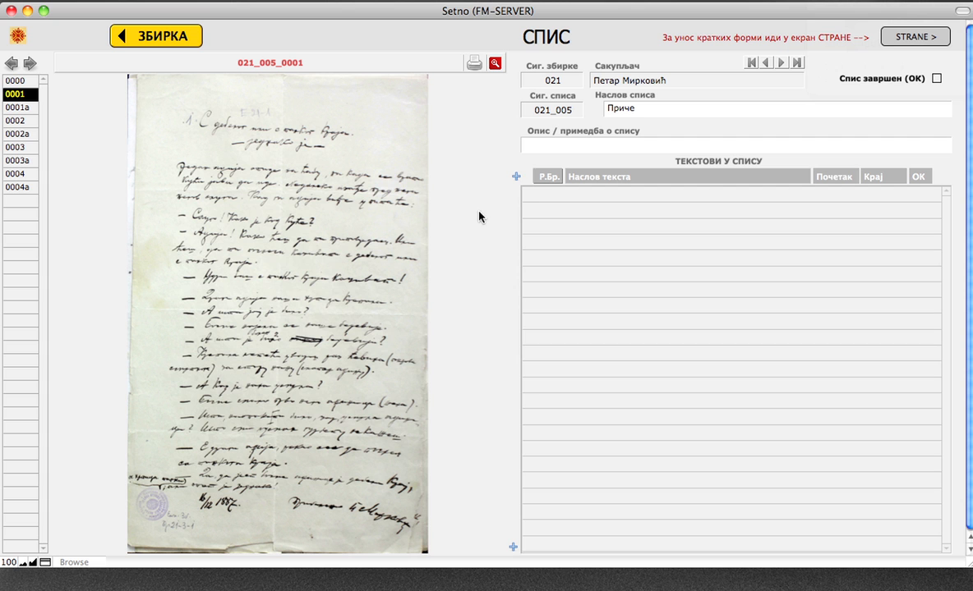
pyautogui.click(517, 178)
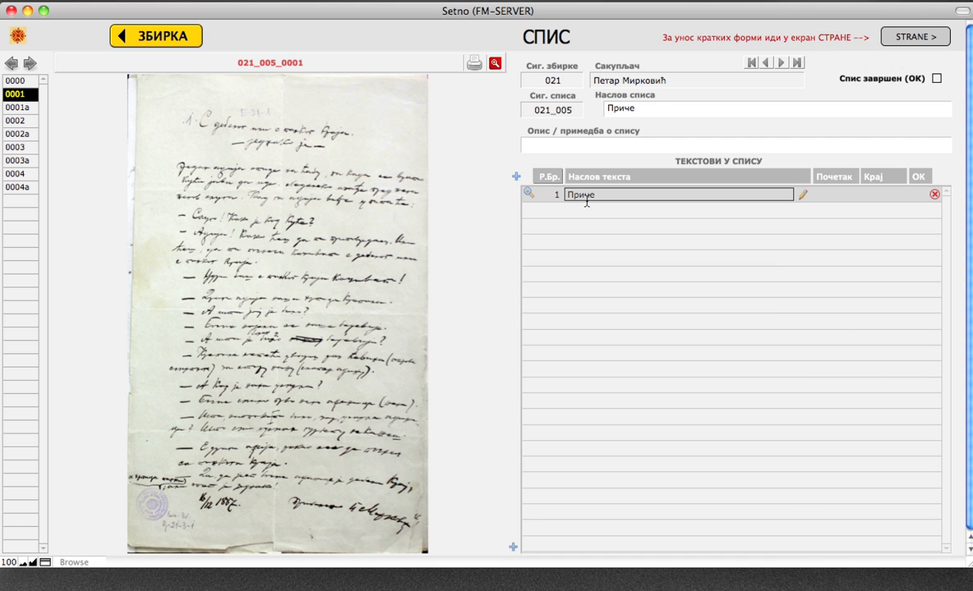
pyautogui.write('Приче 1')
pyautogui.click(827, 196)
pyautogui.write('0001')
pyautogui.click(884, 196)
pyautogui.write('1')
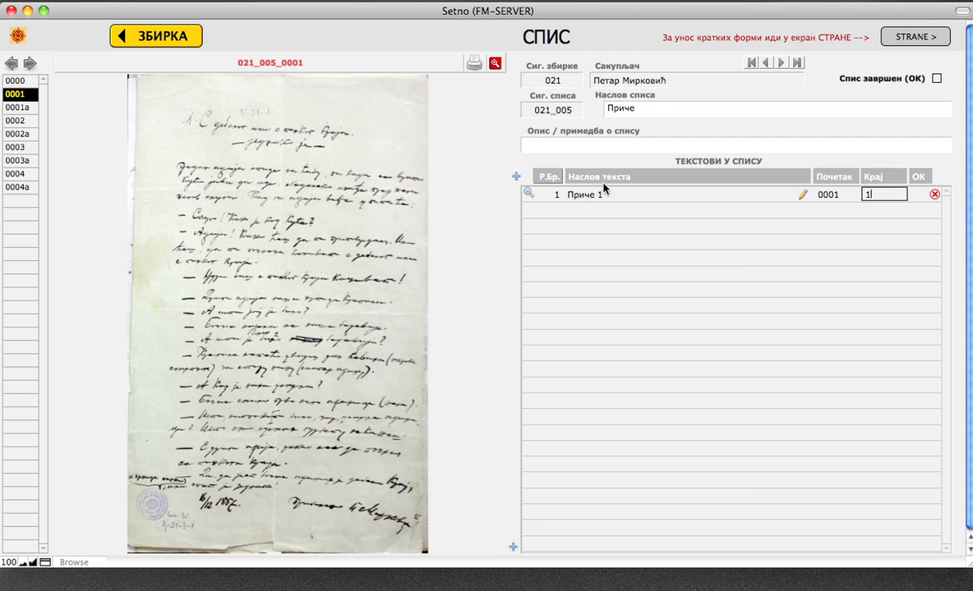
# Add a second text titled "Прича 2" running from page 0002 to page 0002a, checking both scans
pyautogui.click(19, 122)
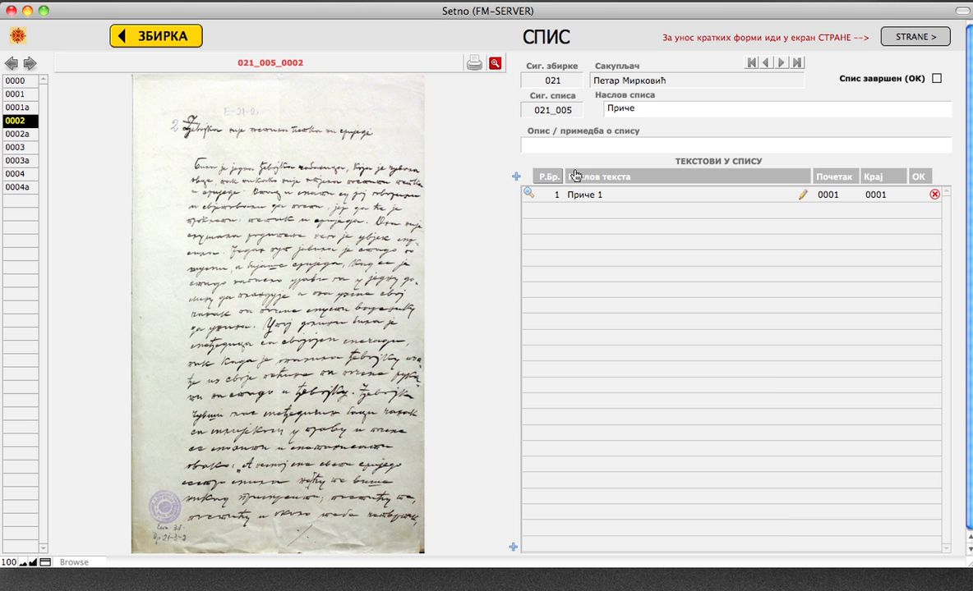
pyautogui.click(516, 177)
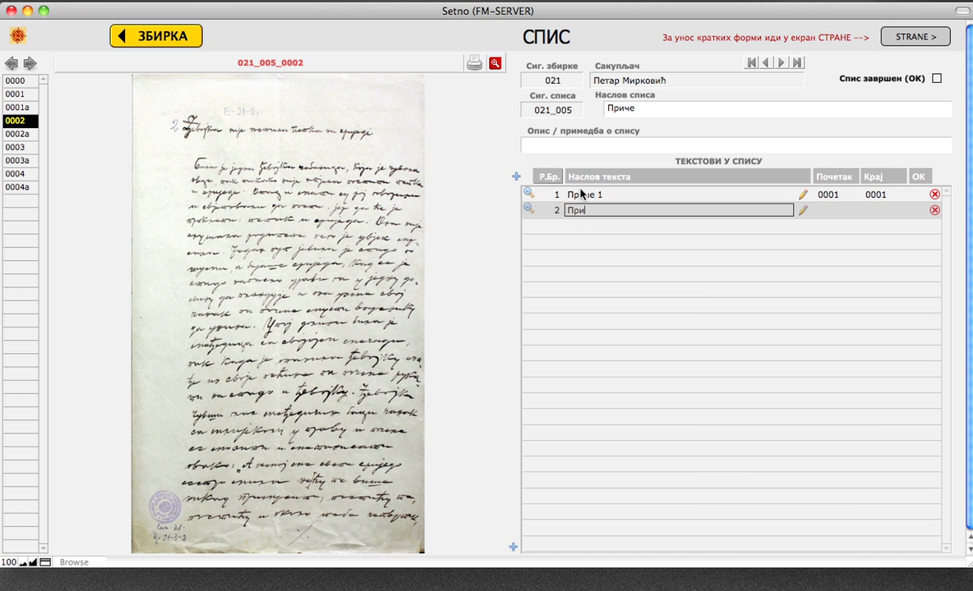
pyautogui.write('Прича 2')
pyautogui.click(831, 211)
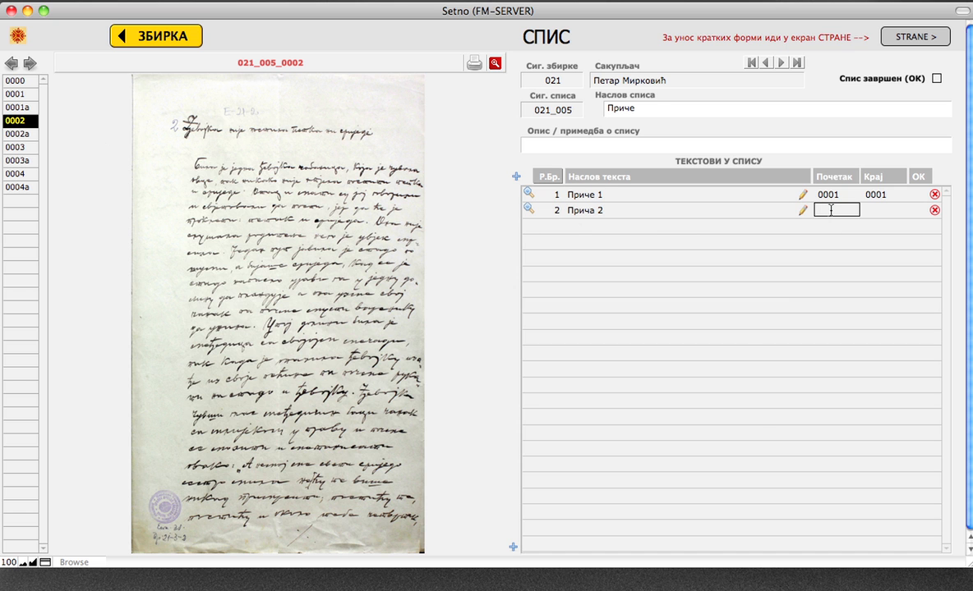
pyautogui.write('2')
pyautogui.click(19, 136)
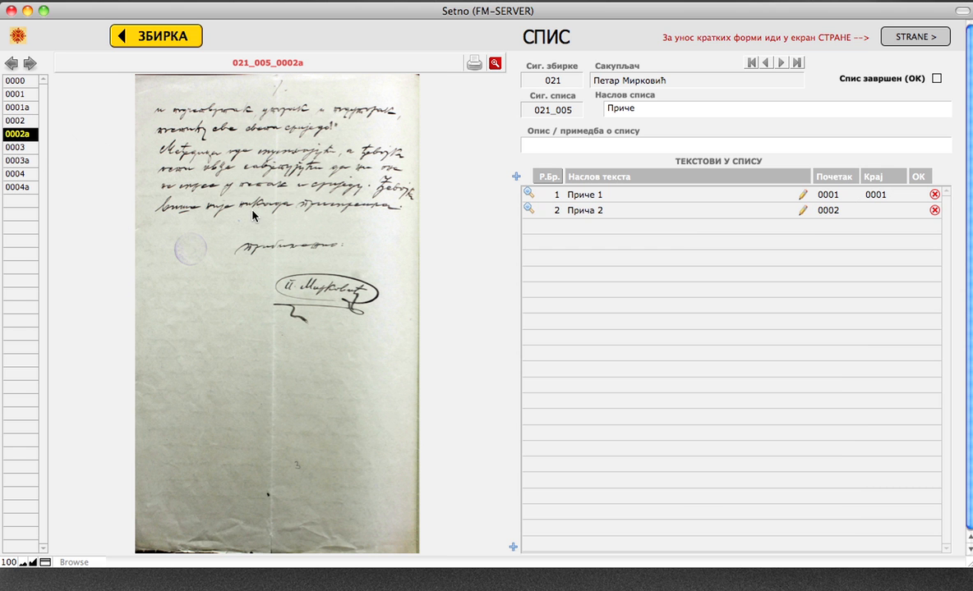
pyautogui.click(879, 211)
pyautogui.write('2a')
pyautogui.click(485, 164)
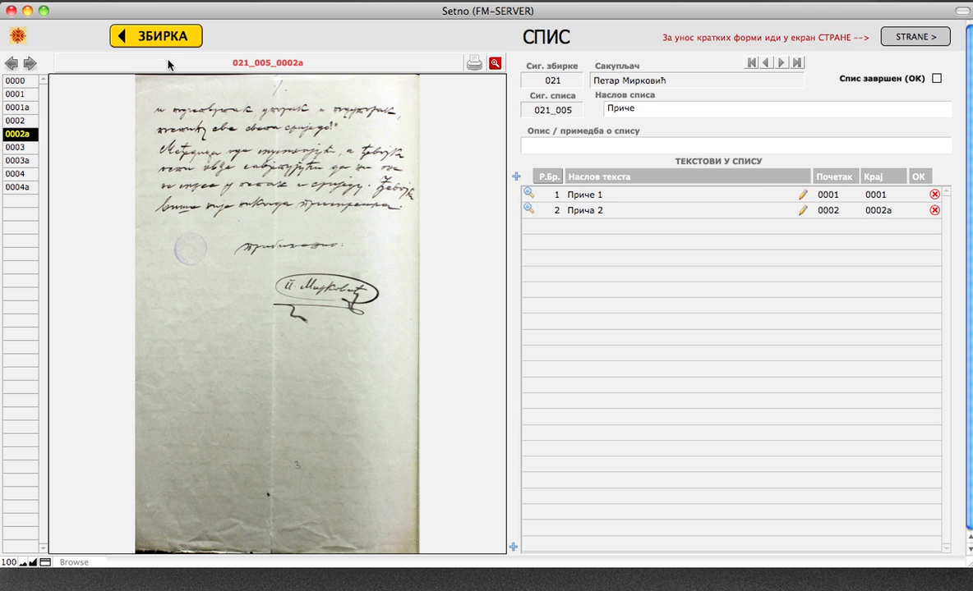
# Open the text "Приче 1" and examine the heading of its scanned page in the zoom view
pyautogui.click(531, 193)
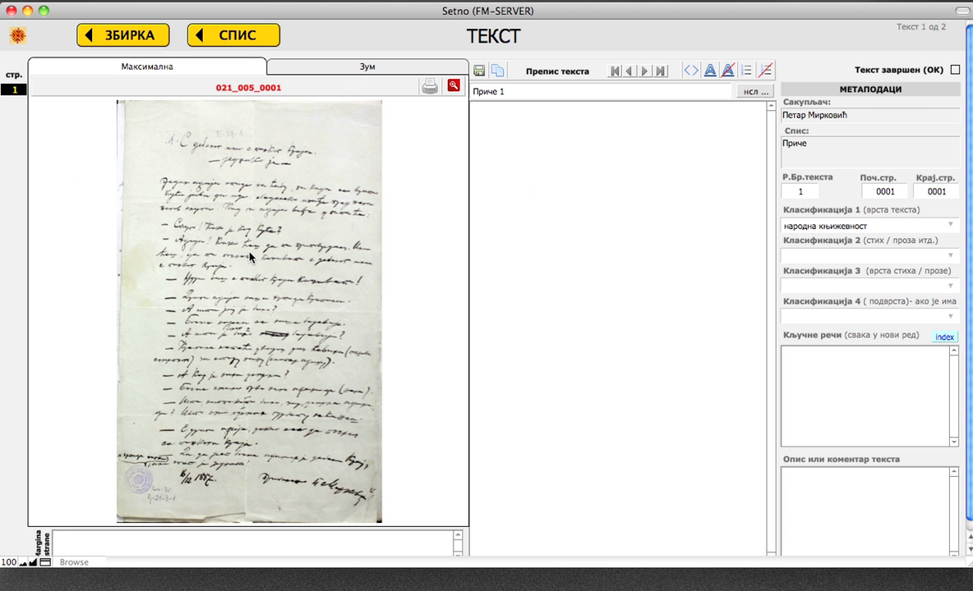
pyautogui.click(311, 68)
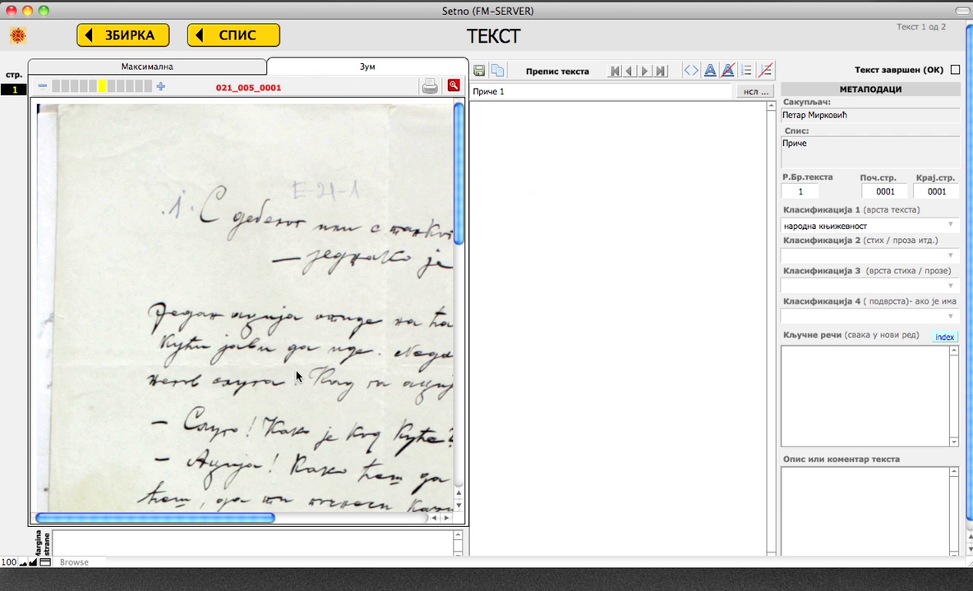
pyautogui.moveTo(223, 522); pyautogui.dragTo(280, 518)
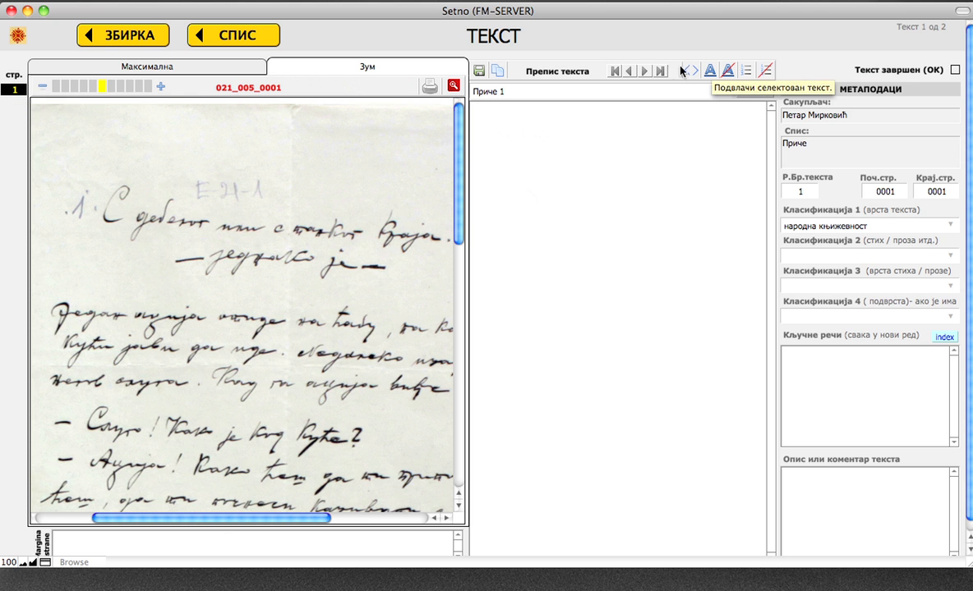
# Go to the text "Прича 2", show its second page at a smaller zoom and enter "дфдф" as the transcription
pyautogui.click(644, 71)
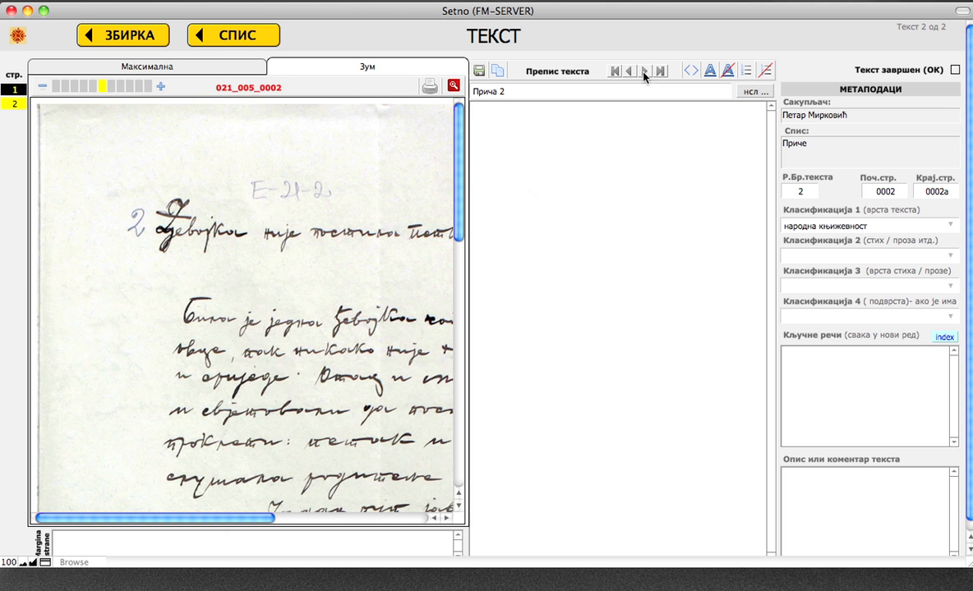
pyautogui.click(15, 104)
pyautogui.click(64, 87)
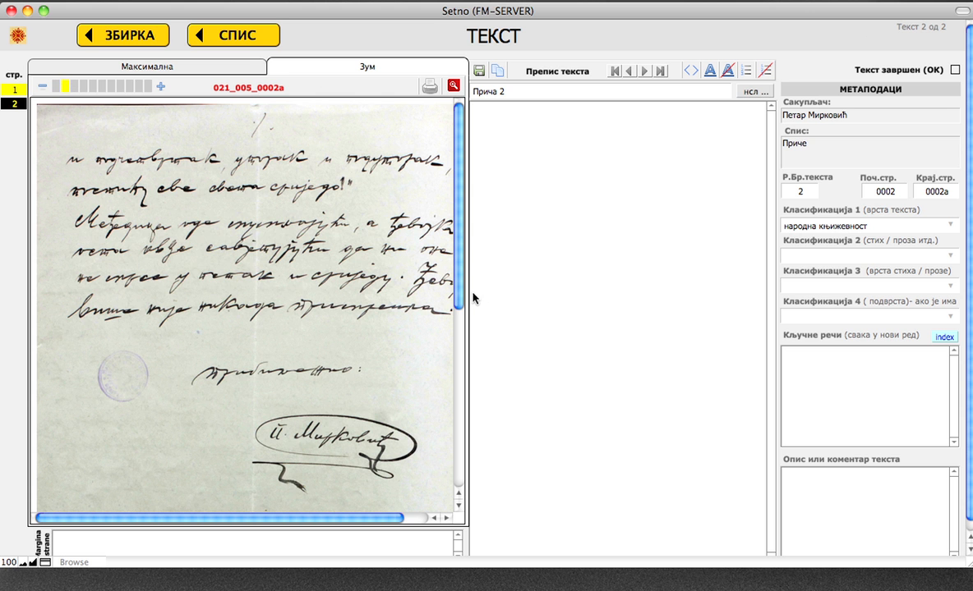
pyautogui.scroll(-3, 460, 304)
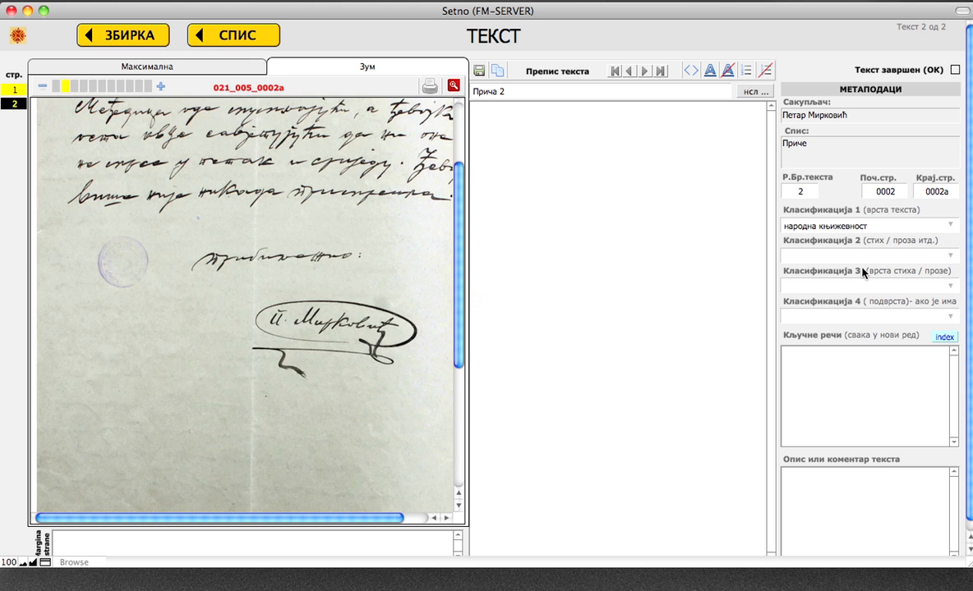
pyautogui.click(600, 233)
pyautogui.write('дфдф')
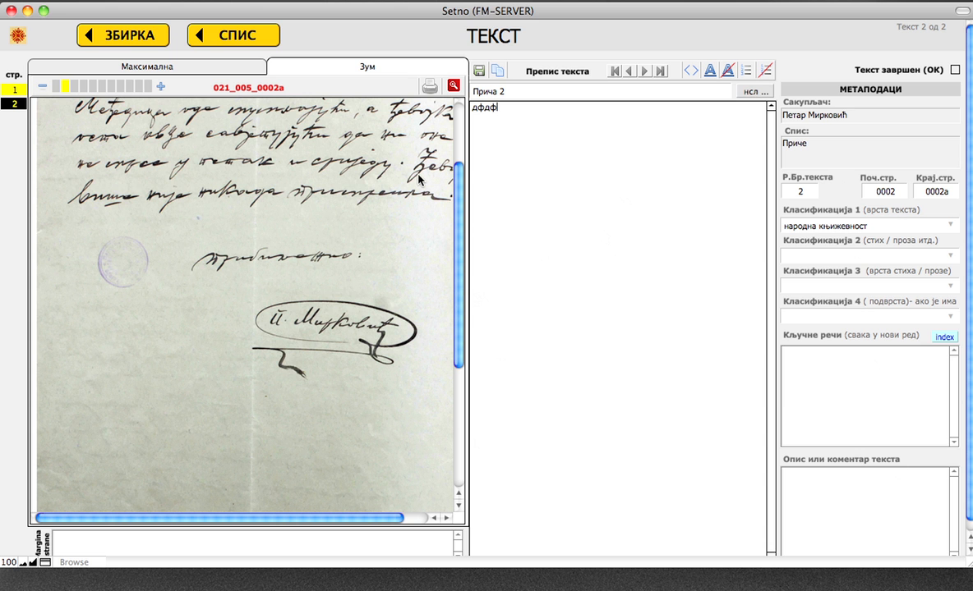
# Go back to the start screen and open the search form of the analysis section (АНАЛИЗА)
pyautogui.click(16, 36)
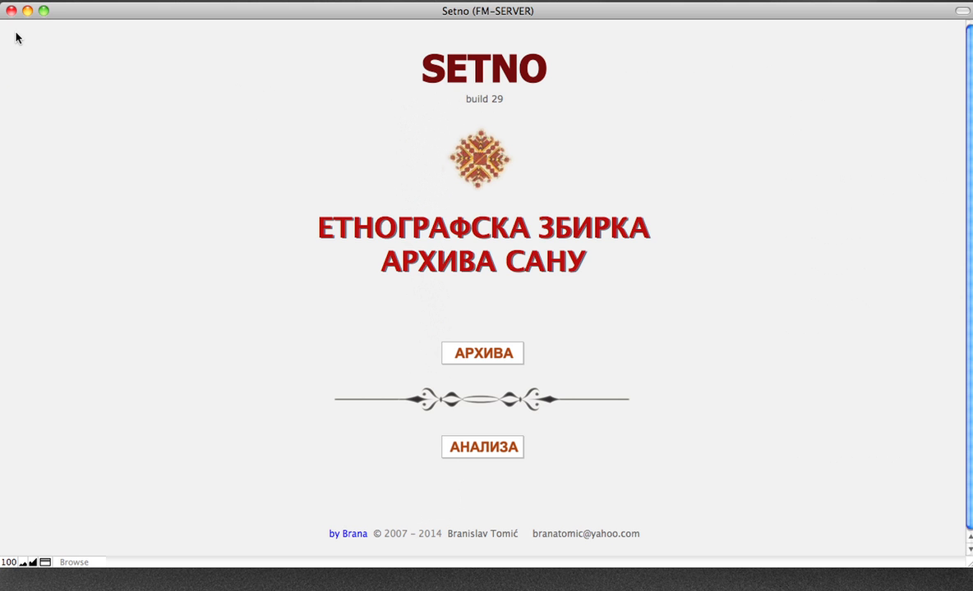
pyautogui.click(475, 451)
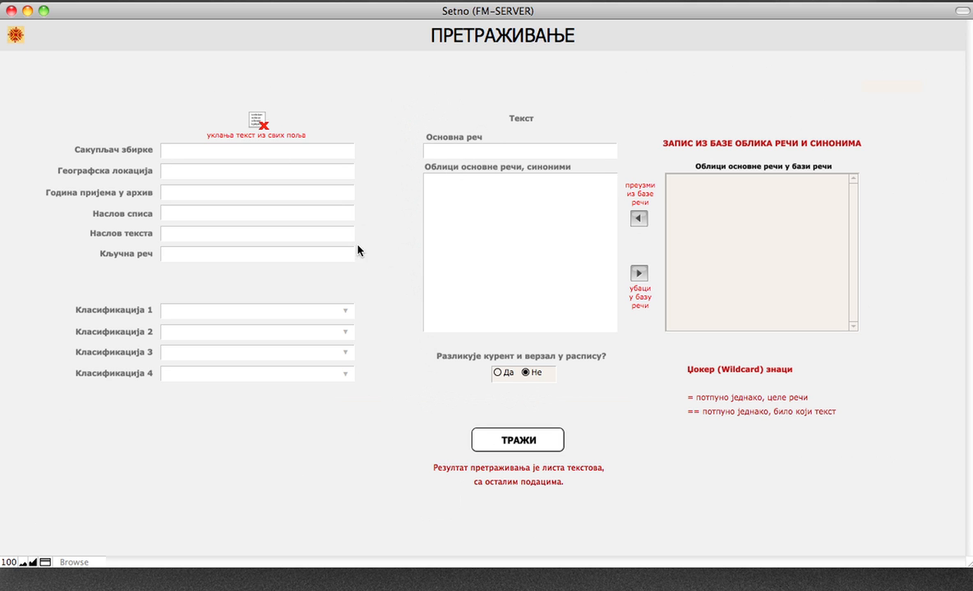
# Enter "девојка" as the base word of the text search and take over its forms and synonyms from the word database
pyautogui.click(455, 151)
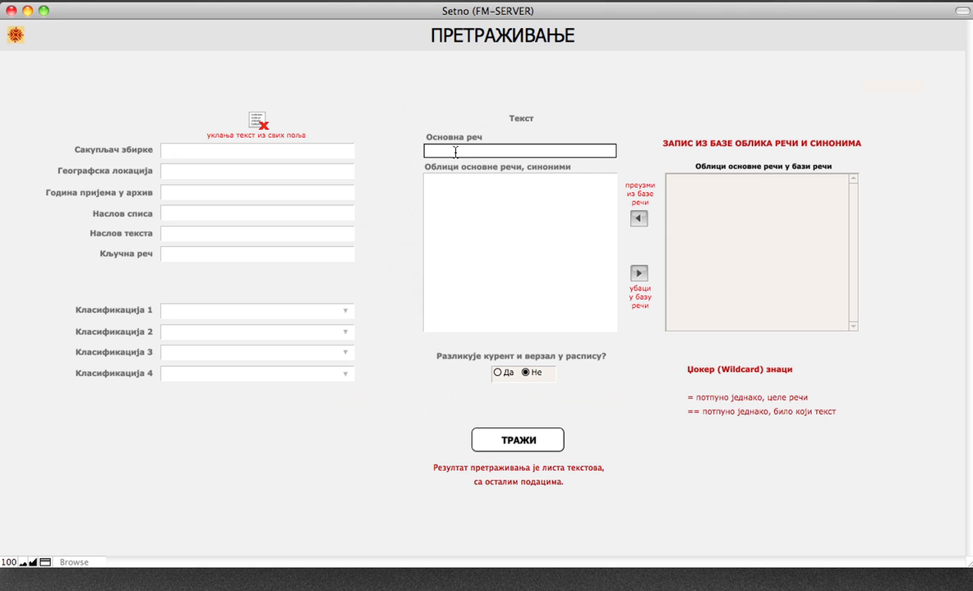
pyautogui.write('д')
pyautogui.press('BackSpace')
pyautogui.write('евојка')
pyautogui.click(459, 90)
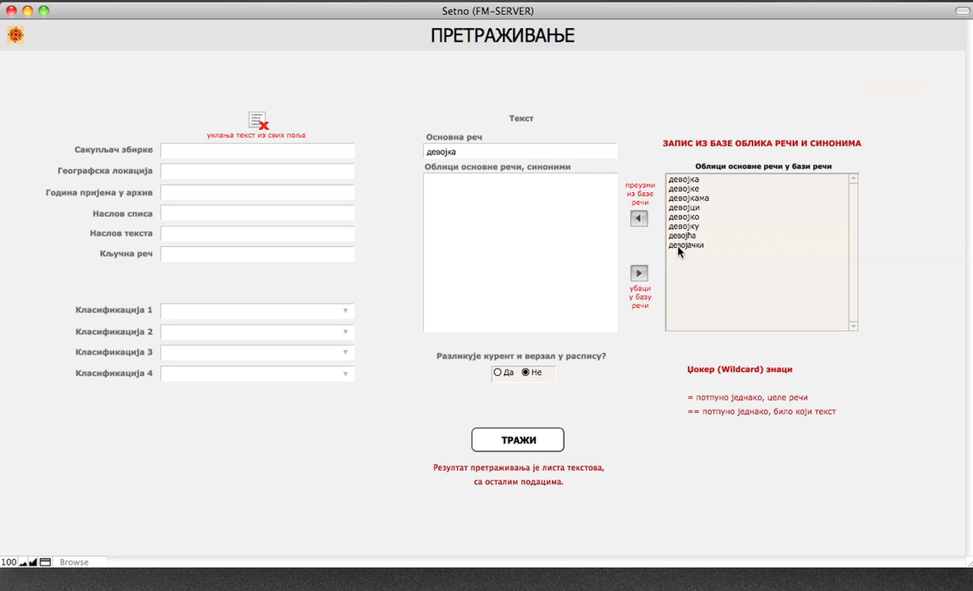
pyautogui.click(638, 220)
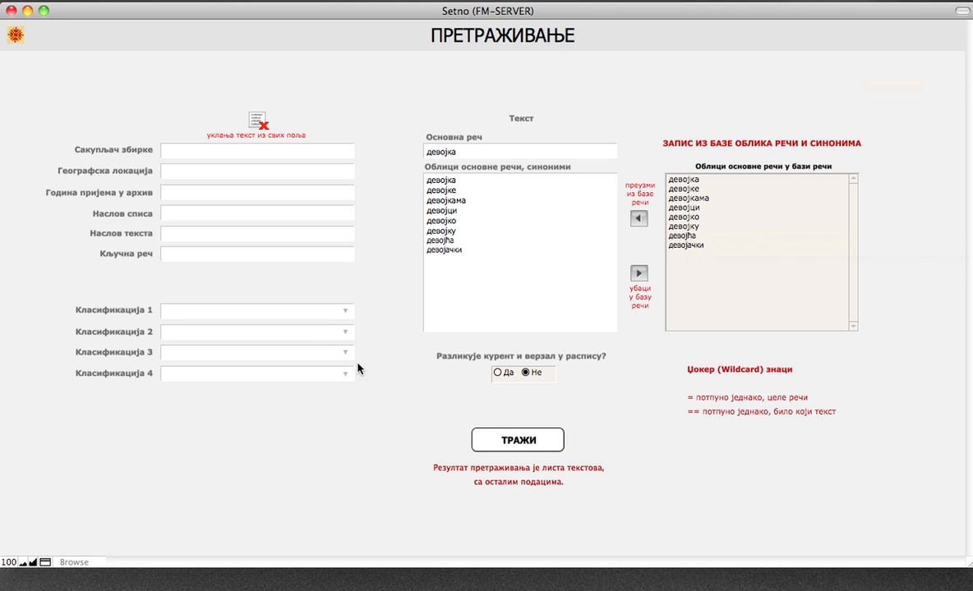
# Restrict the search to Класификација 2 "стихови" and Класификација 3 "лирска", and run it
pyautogui.click(347, 333)
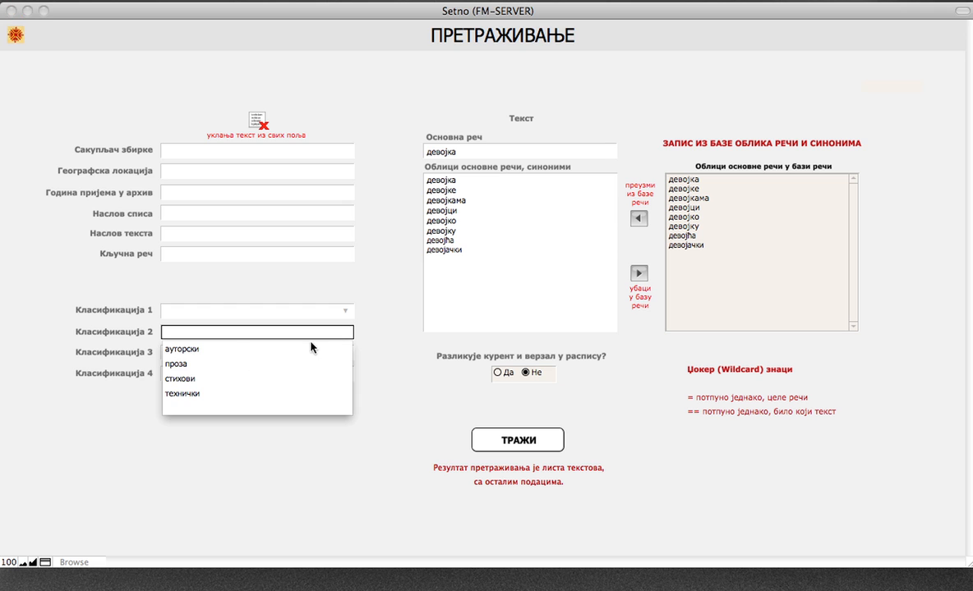
pyautogui.click(174, 382)
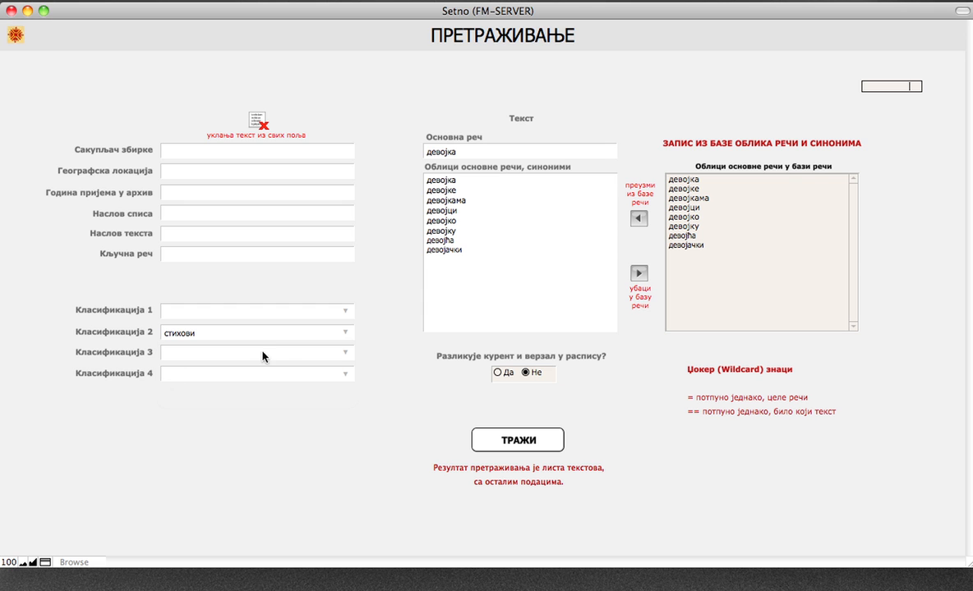
pyautogui.click(346, 353)
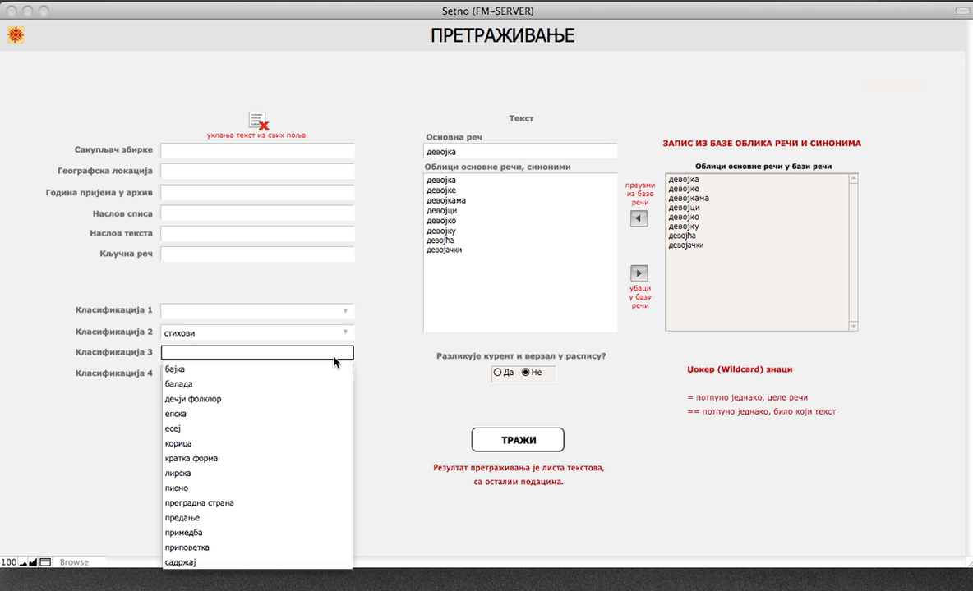
pyautogui.click(171, 475)
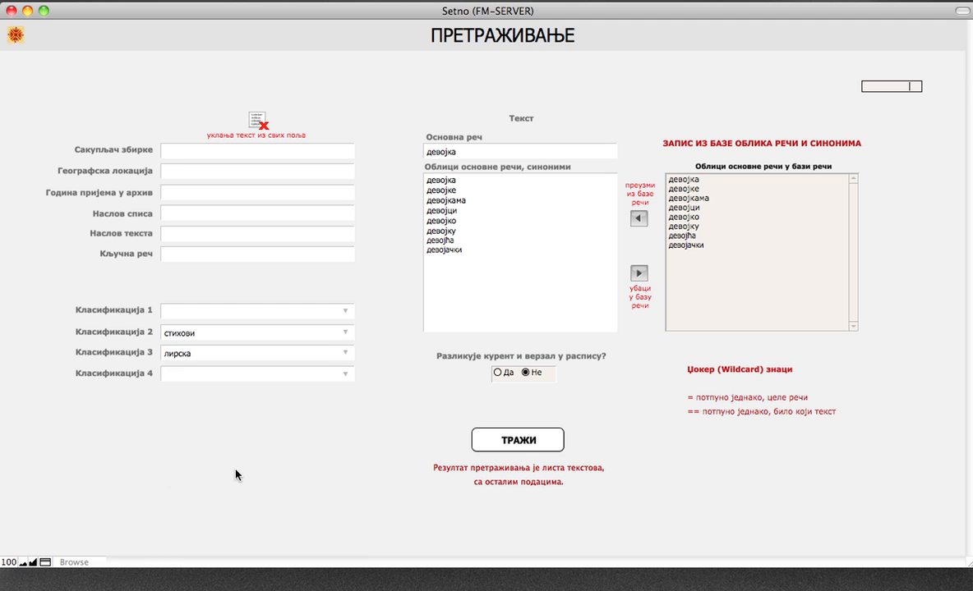
pyautogui.click(517, 443)
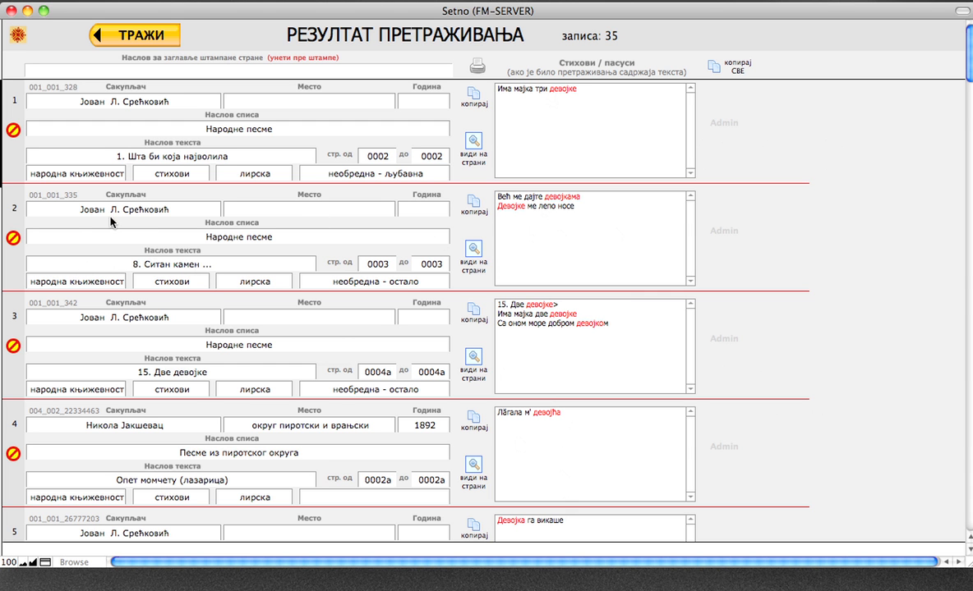
# View the found texts "8. Ситан камен ..." and "73. Неће коњ воде" with their scanned pages, and return to the start screen
pyautogui.click(474, 250)
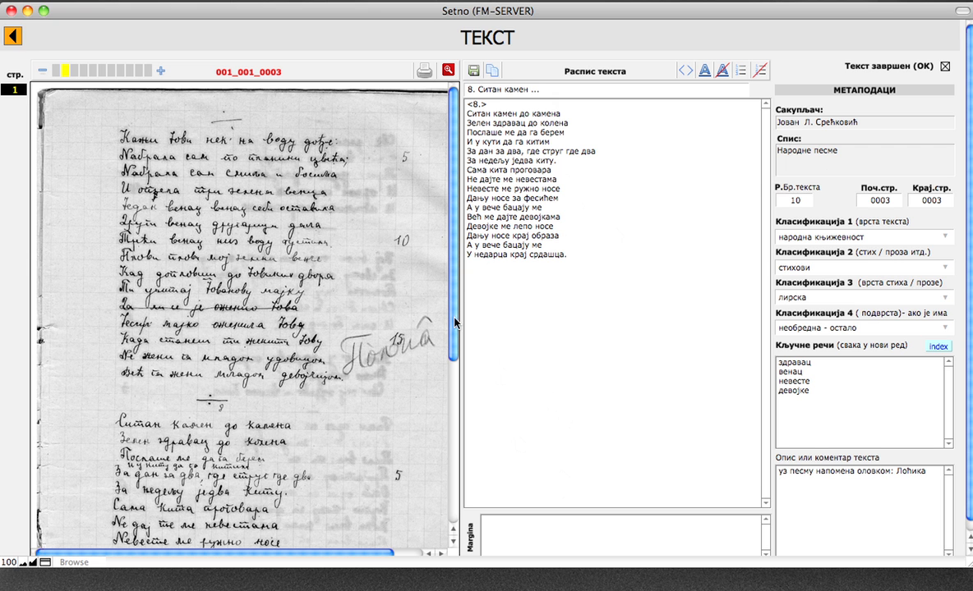
pyautogui.click(13, 36)
pyautogui.scroll(-2, 224, 346)
pyautogui.scroll(-15, 224, 346)
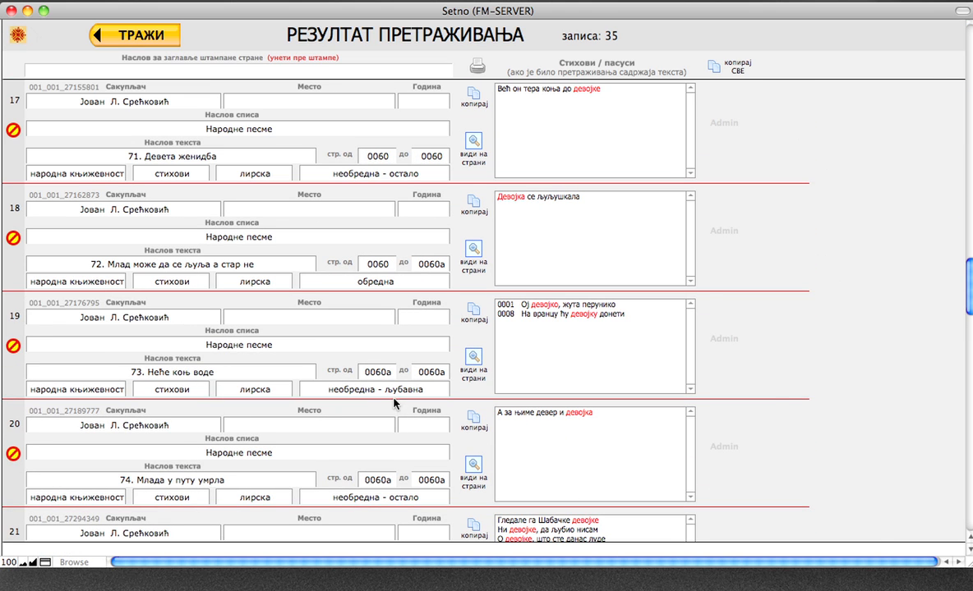
pyautogui.click(474, 358)
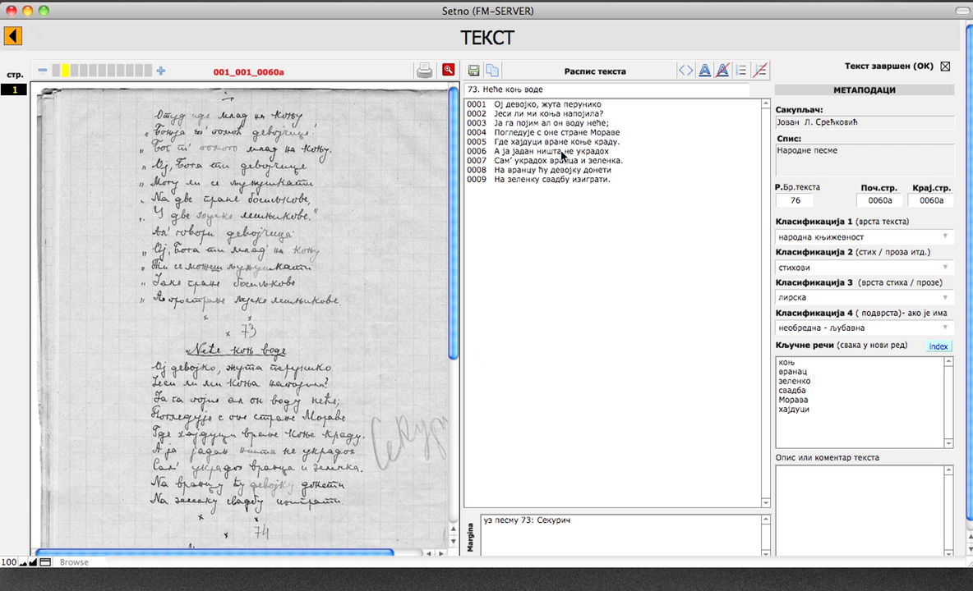
pyautogui.click(15, 36)
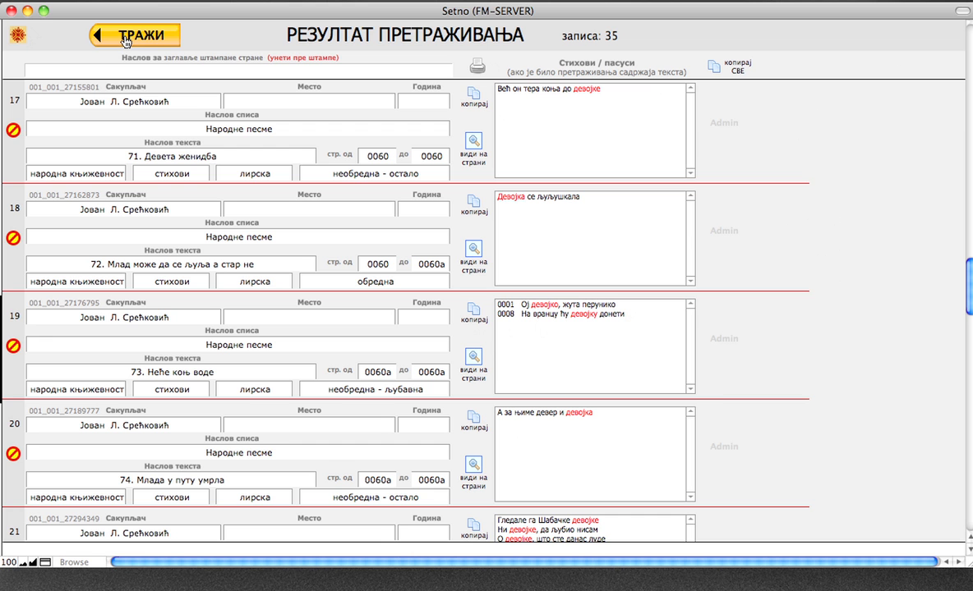
pyautogui.click(13, 33)
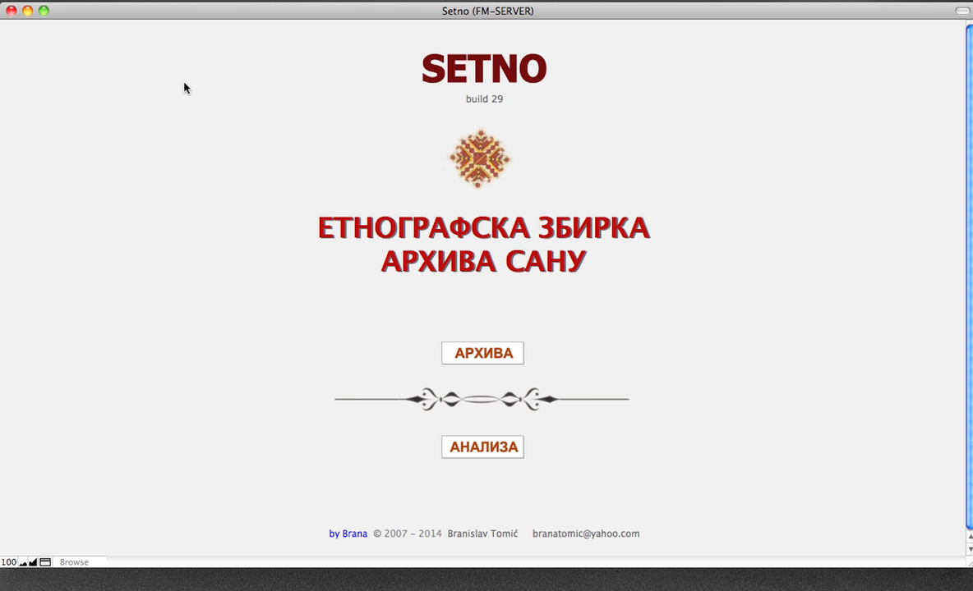